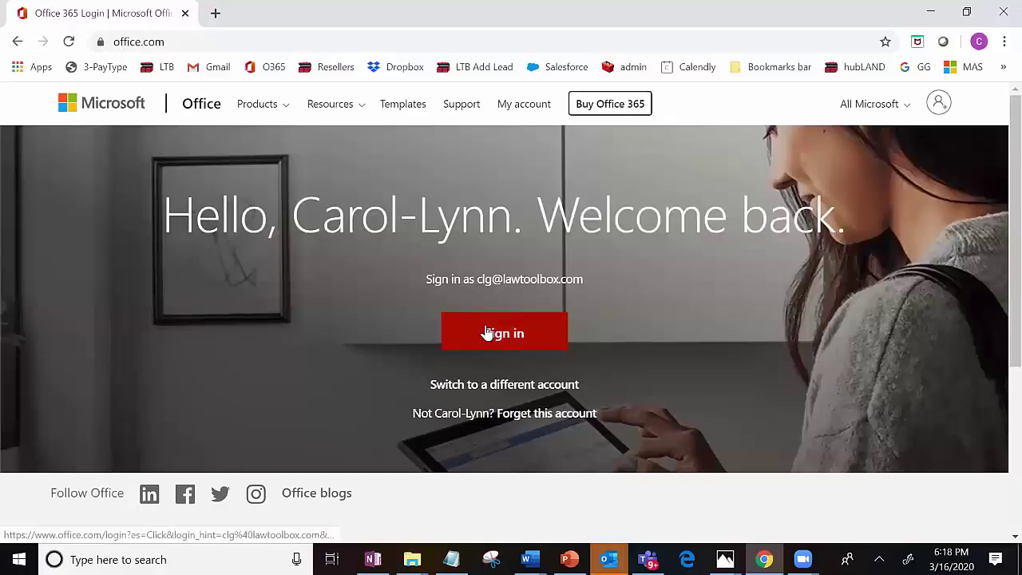
# Step: Sign in with the work account password, decline staying signed in, and dismiss all reminders
pyautogui.click(486, 332)
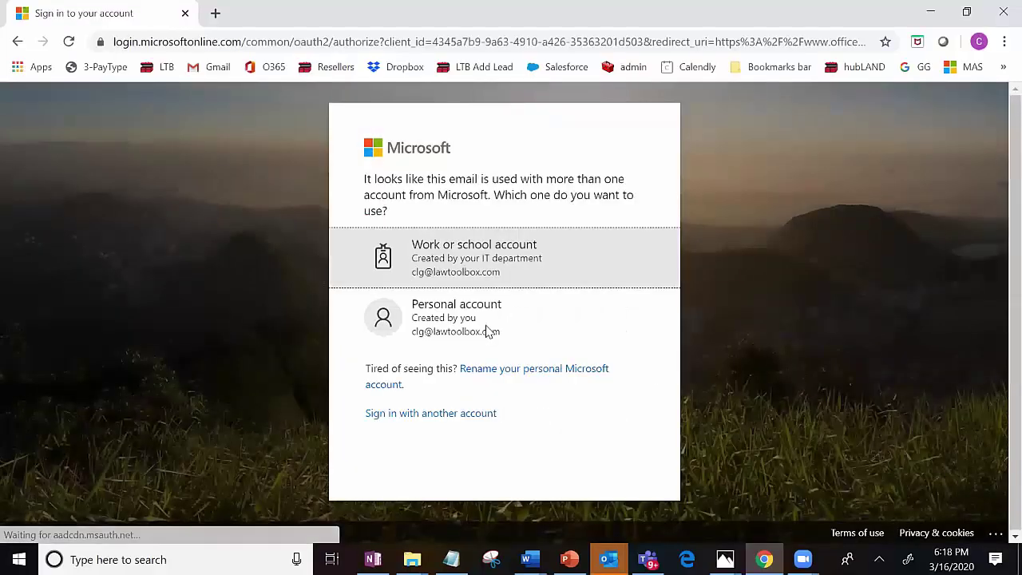
pyautogui.click(452, 254)
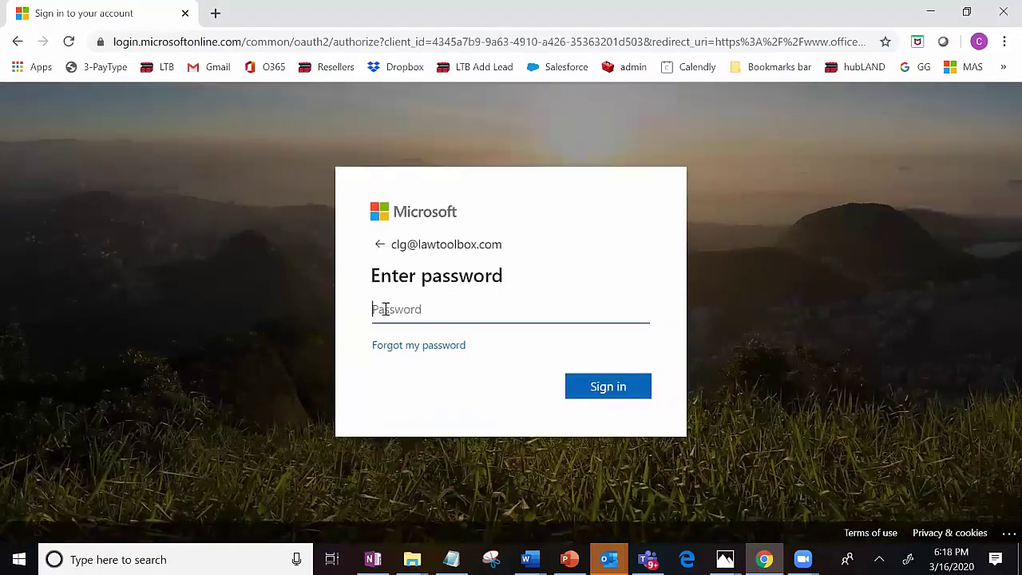
pyautogui.write('**********')
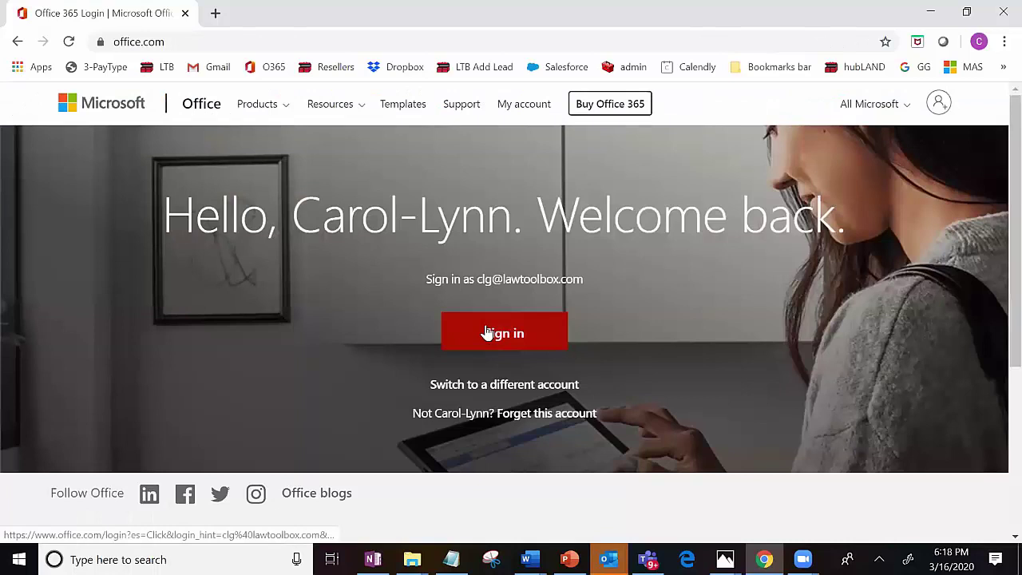
pyautogui.click(487, 332)
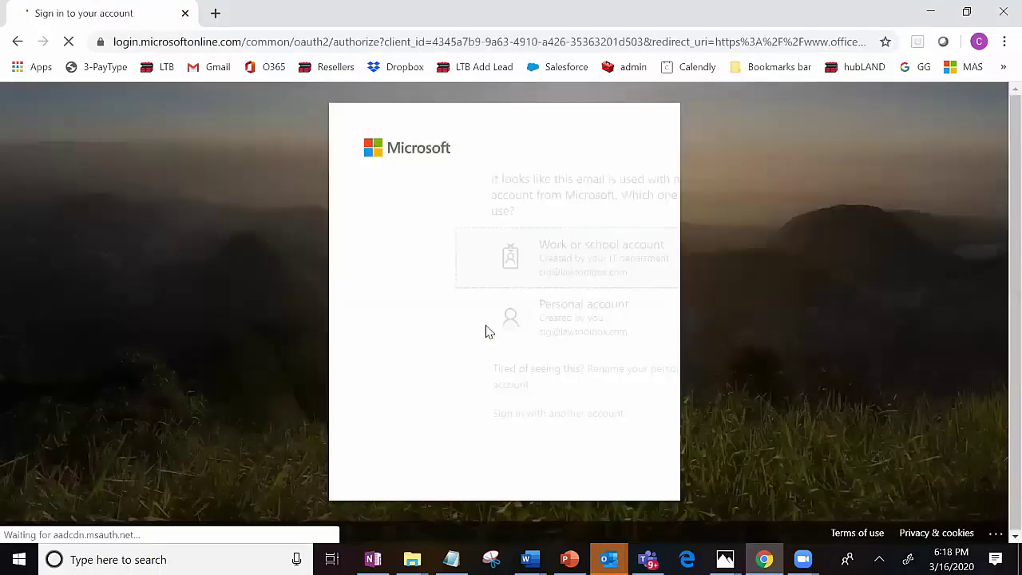
pyautogui.click(517, 393)
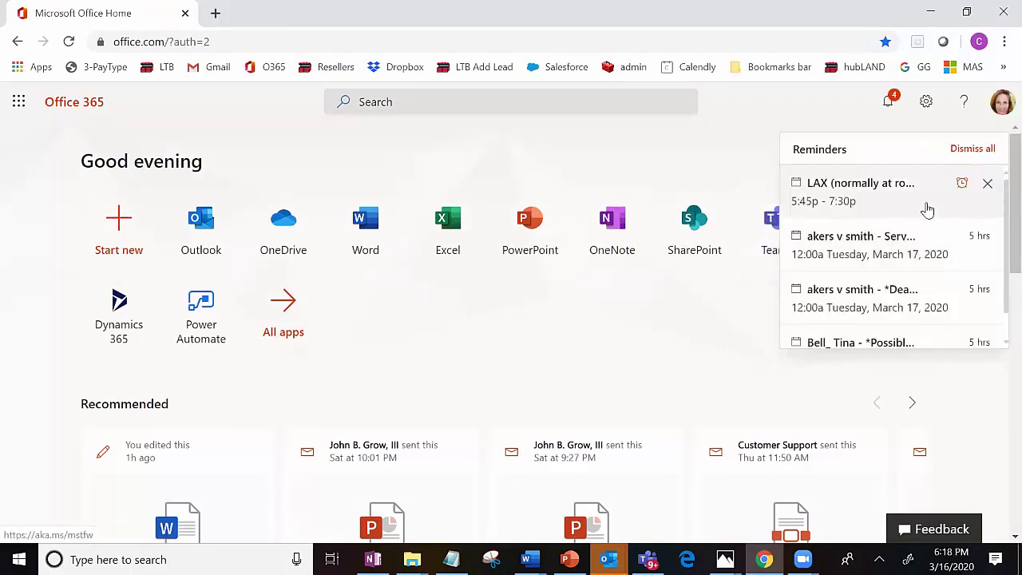
pyautogui.click(969, 150)
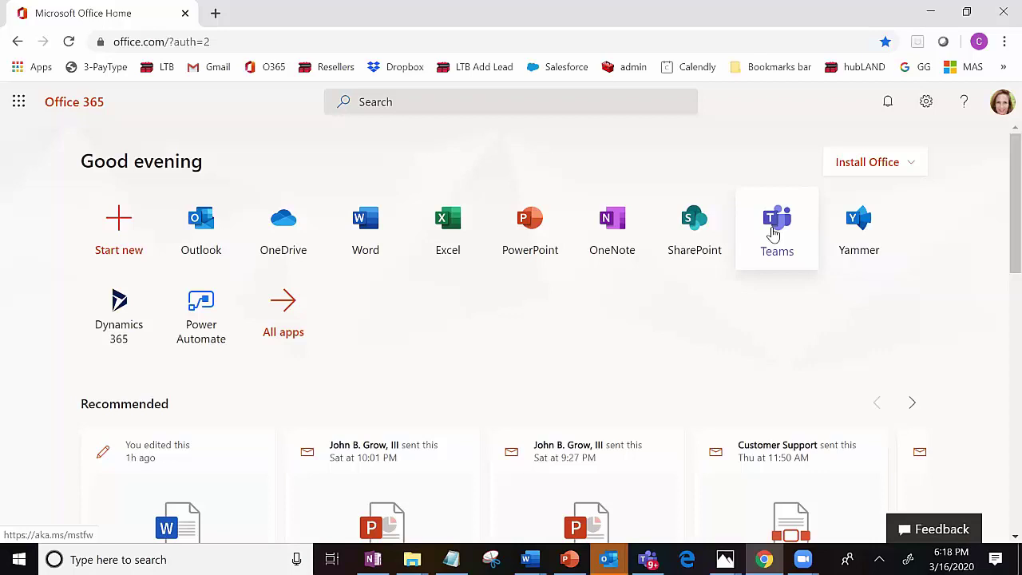
# Step: Launch Teams from the Office home page using the web app instead of downloading it
pyautogui.click(773, 232)
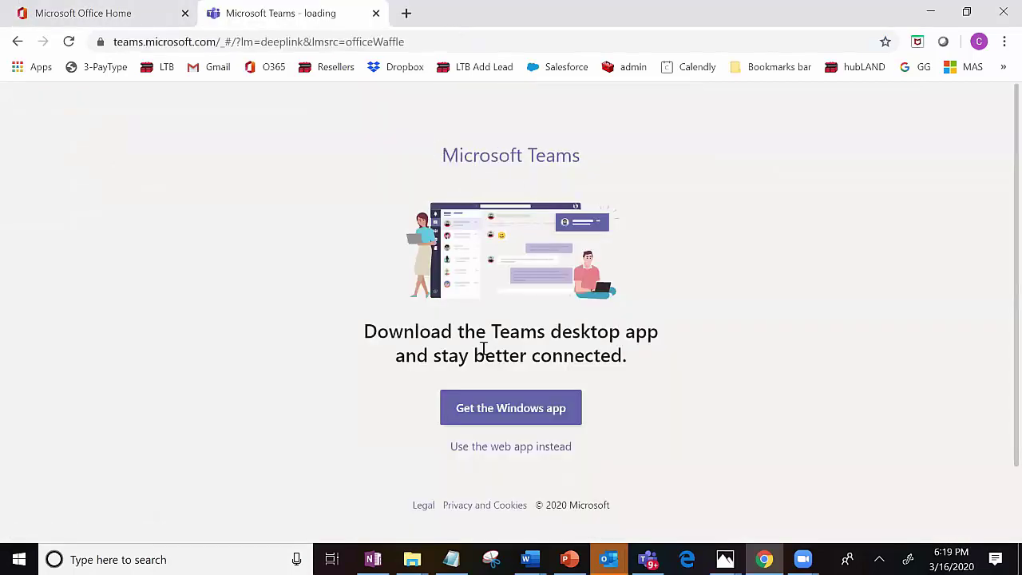
pyautogui.click(496, 449)
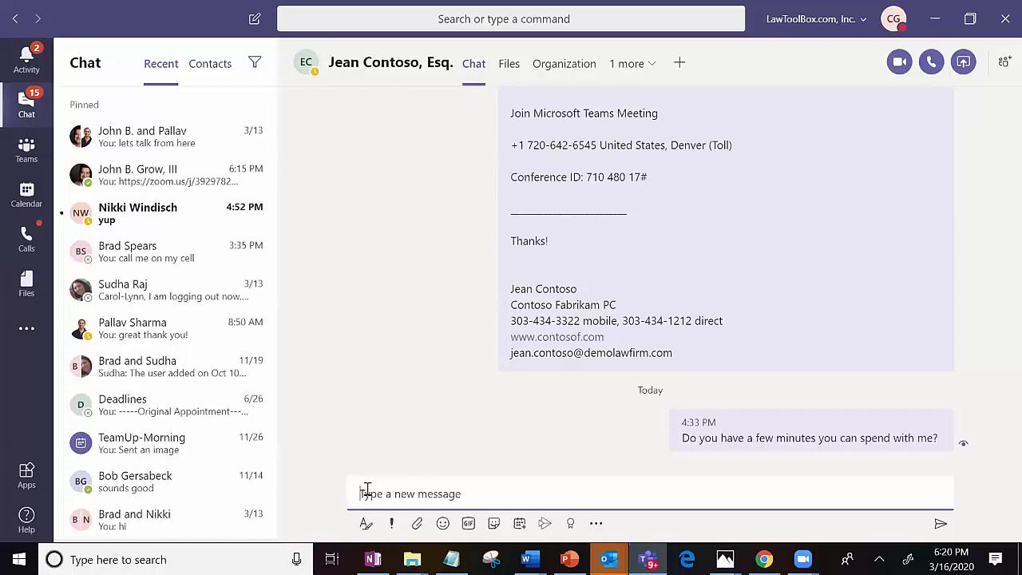
# Step: Send 'Do you know who the soft tissue expert is out of Aspen?', 'Are you sure you don't know?' and 'I'm call'
pyautogui.write('Do you ')
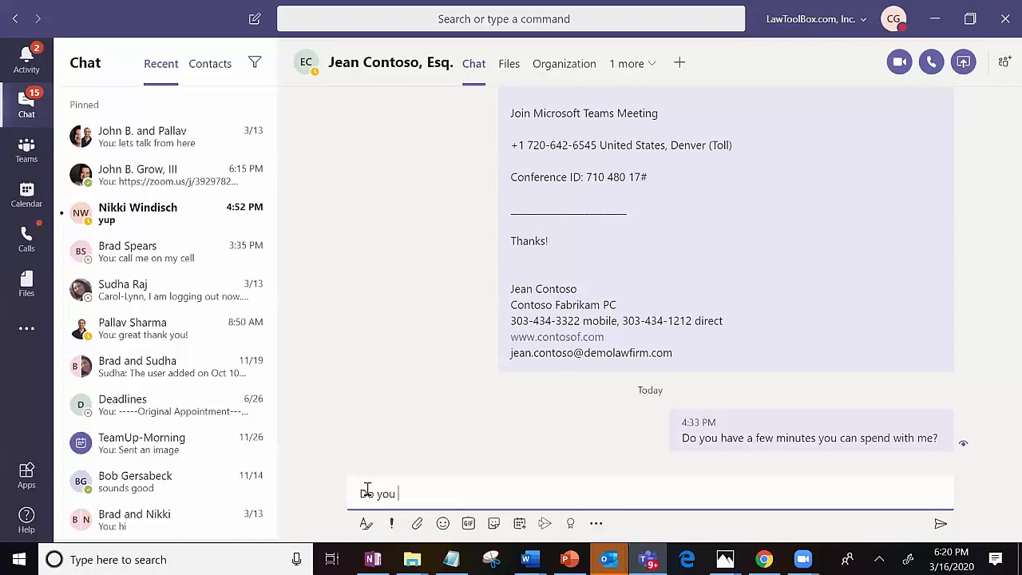
pyautogui.write('know who the soft tissue expert is ou')
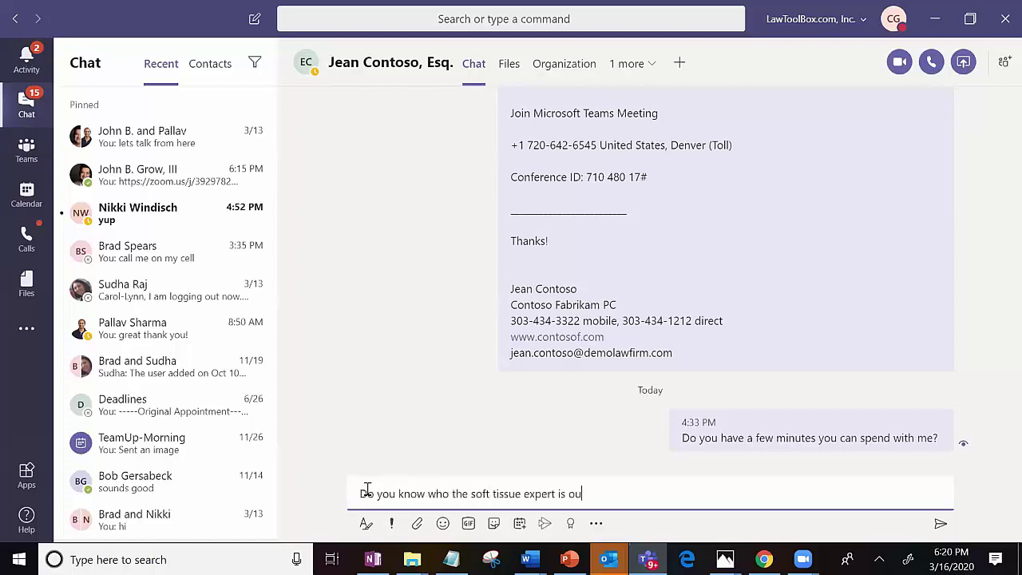
pyautogui.write('t of Aspen?')
pyautogui.press('Return')
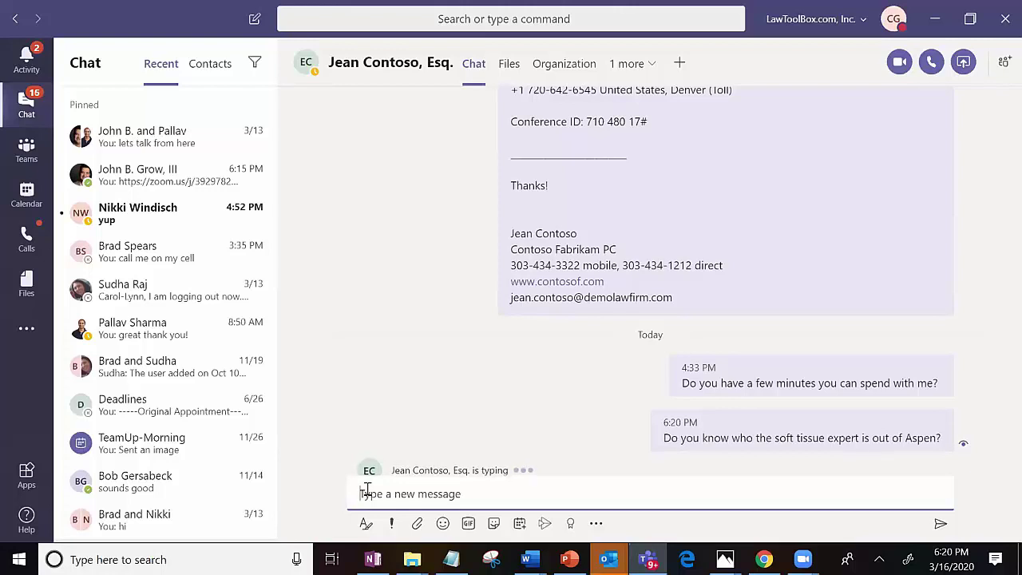
pyautogui.write("Are you sure you don't know?")
pyautogui.press('Return')
pyautogui.write("I'm calling")
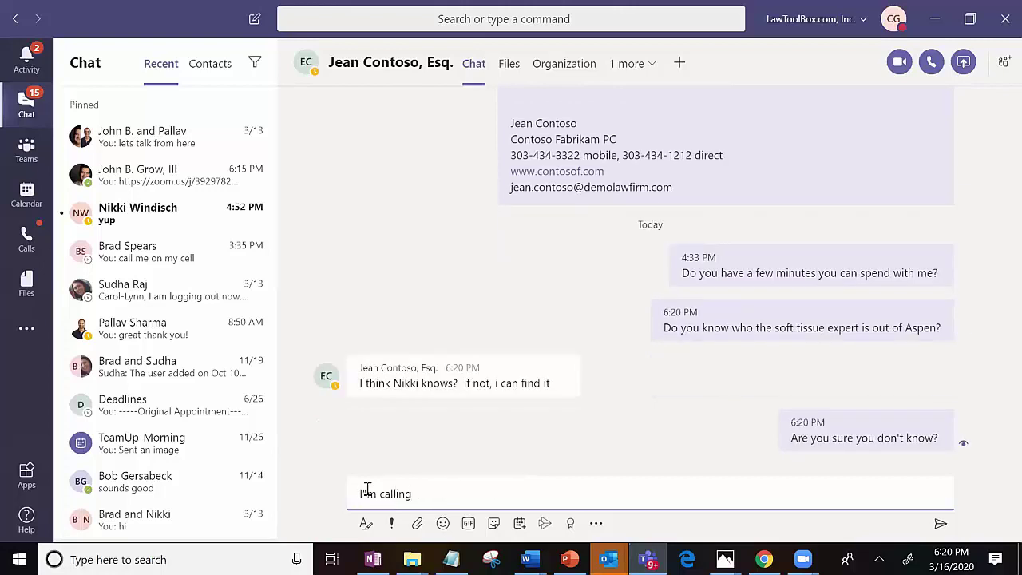
pyautogui.press('Return')
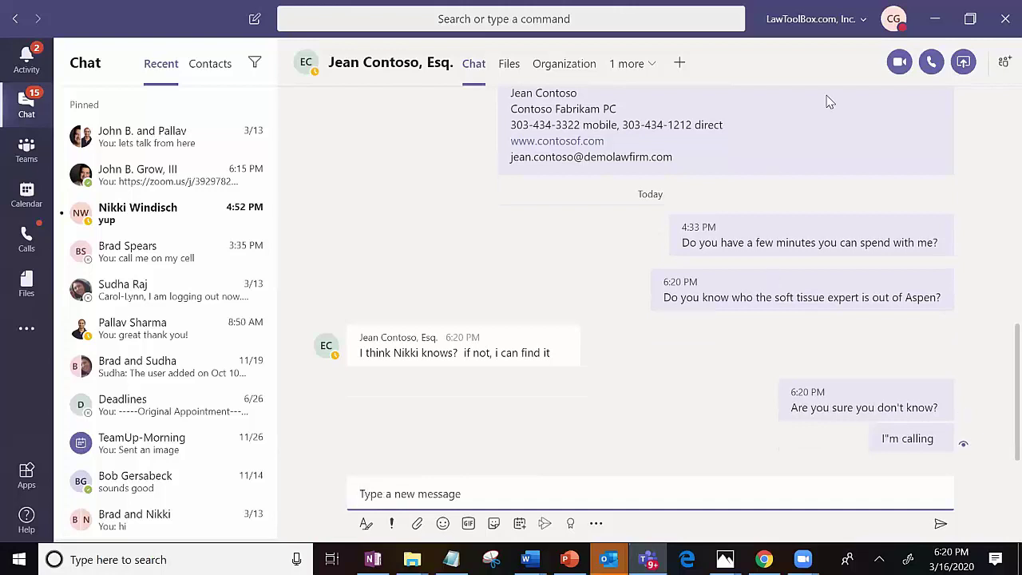
# Step: Start an audio call with the contact from the chat header
pyautogui.click(932, 63)
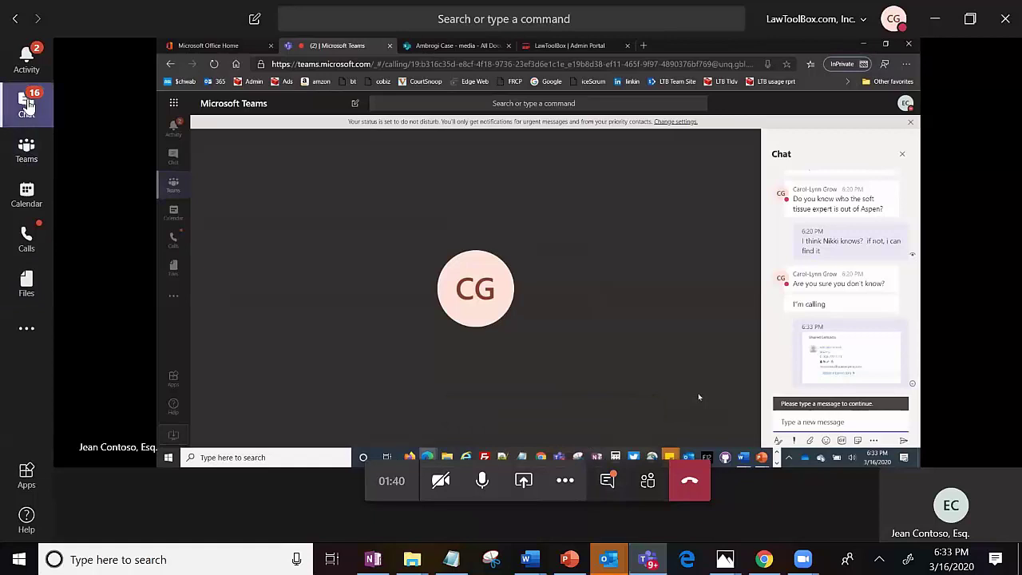
# Step: Switch to the chat list, leaving the call running in a minimized window
pyautogui.click(29, 102)
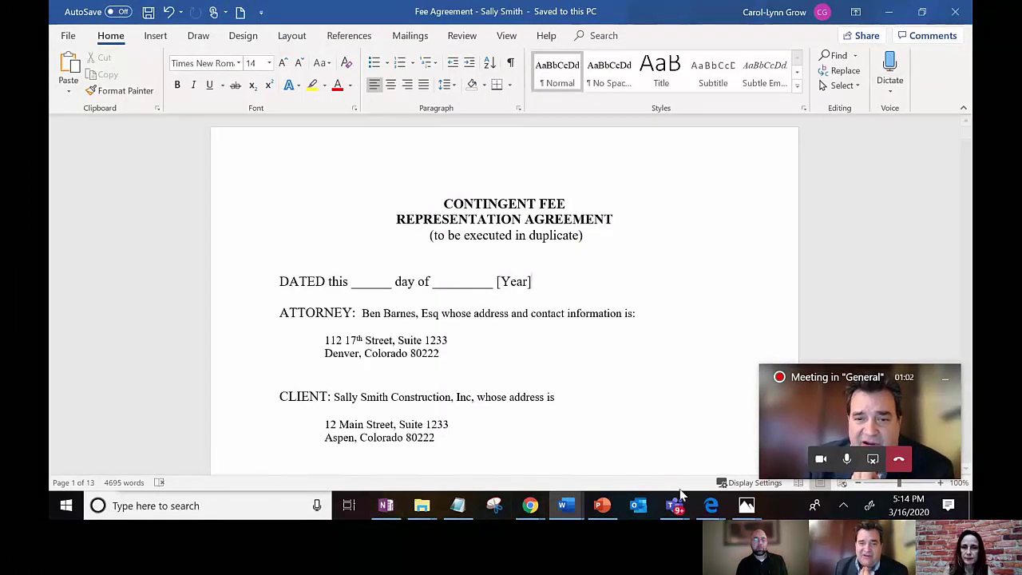
# Step: Bring the Teams meeting window forward and show the team's General channel
pyautogui.moveTo(676, 504)
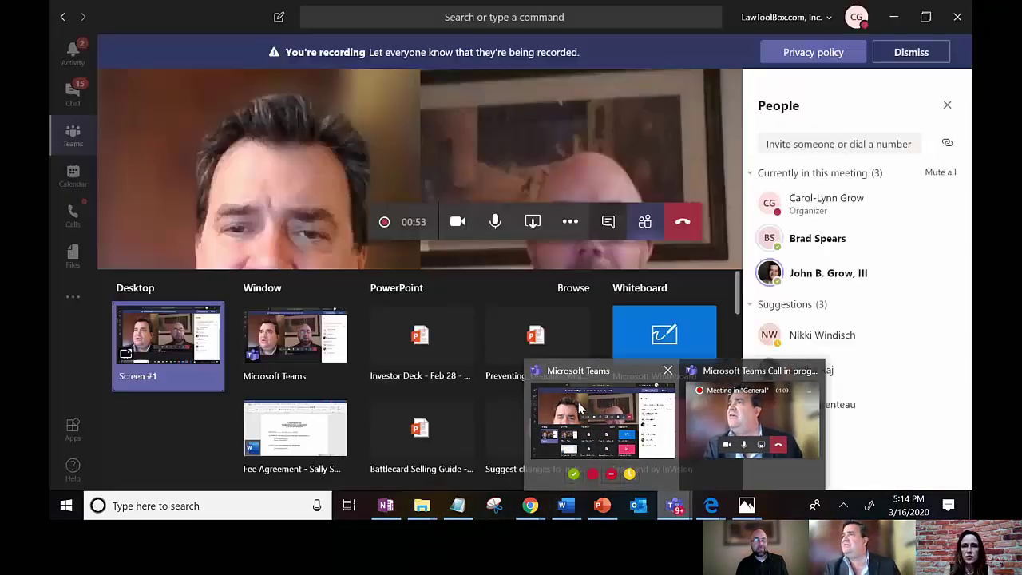
pyautogui.click(581, 409)
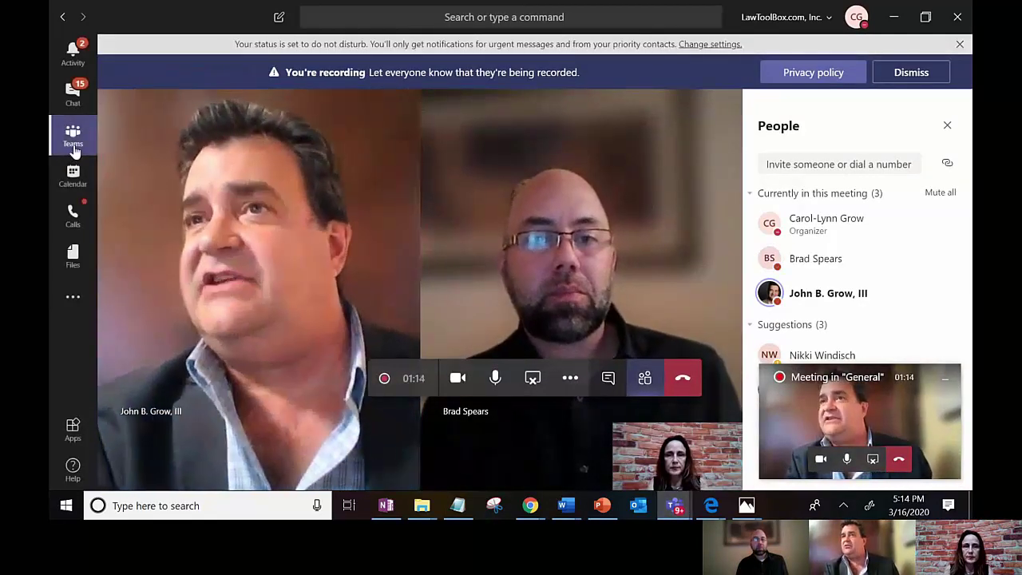
pyautogui.click(73, 138)
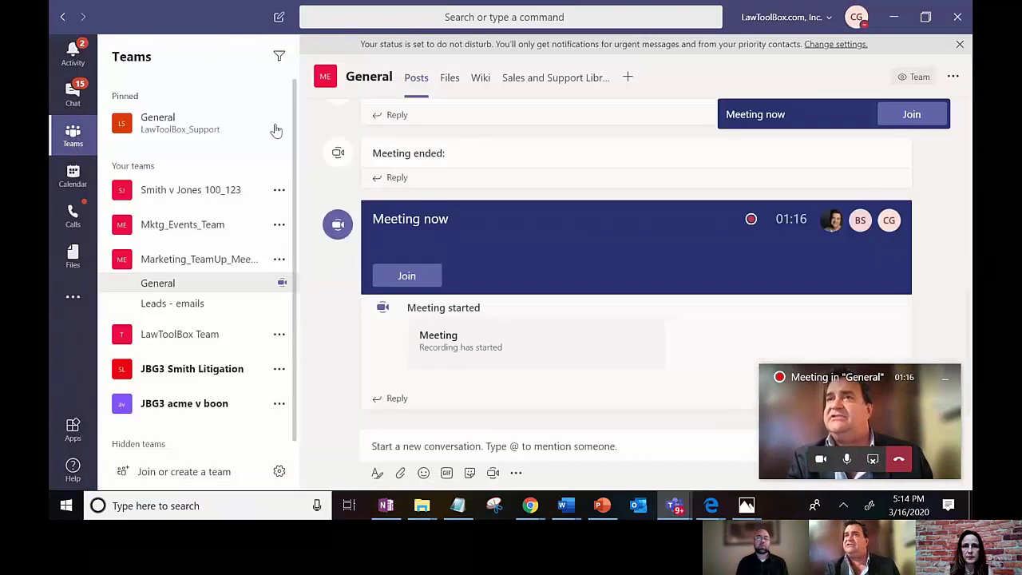
# Step: Add a new section titled 'March 16, 2020' to the channel's wiki page
pyautogui.click(480, 79)
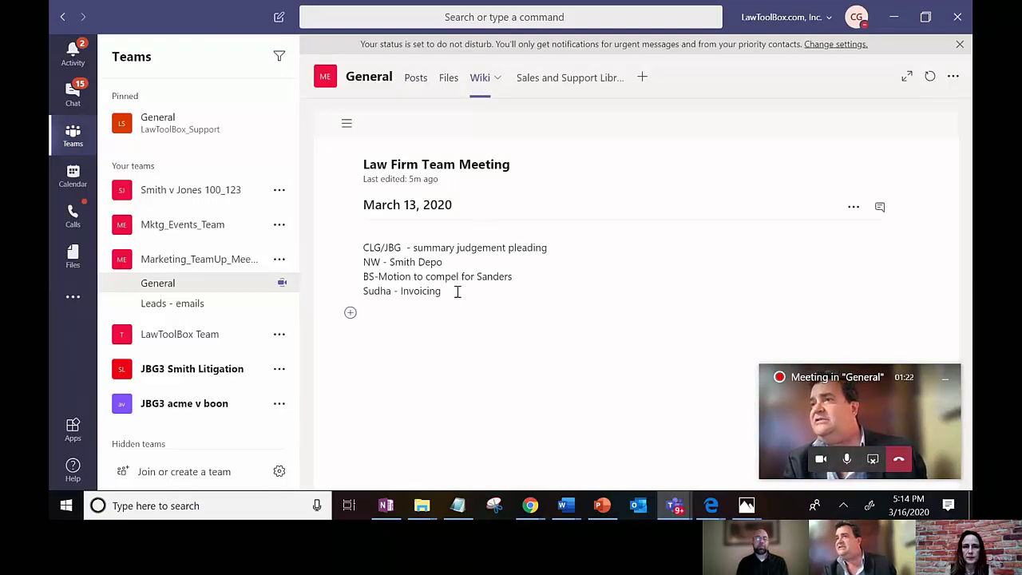
pyautogui.click(351, 312)
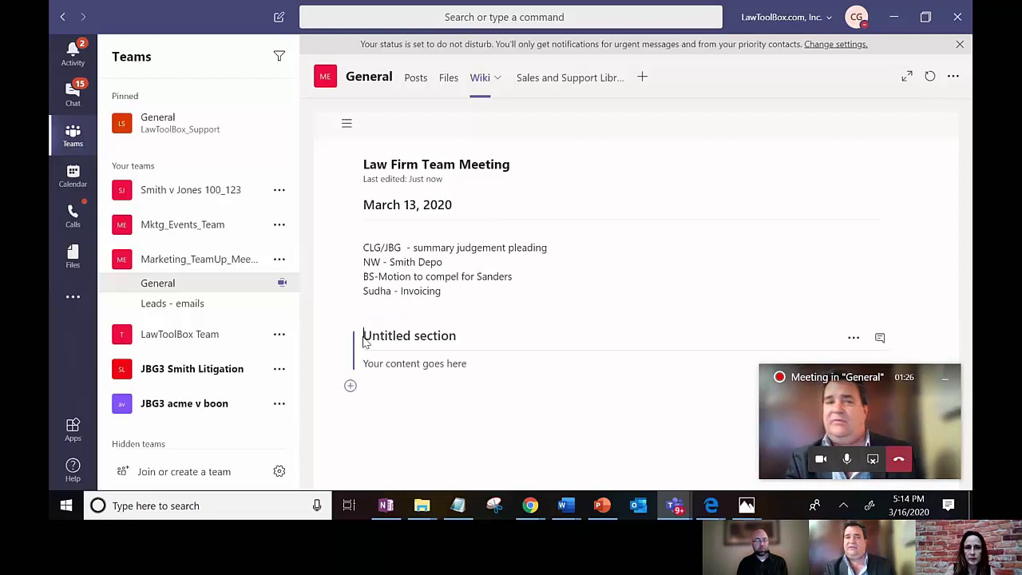
pyautogui.write('March 16, ')
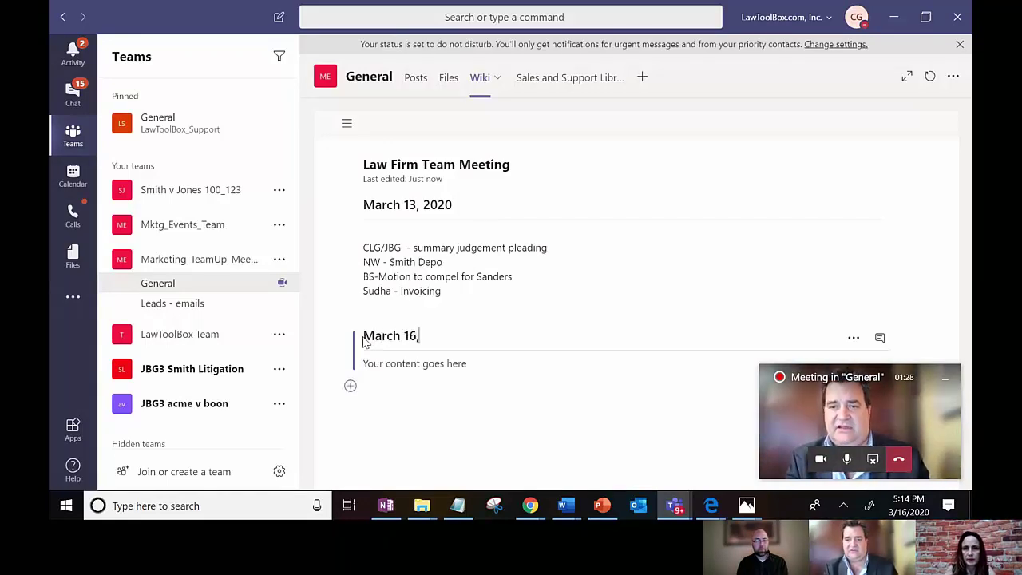
pyautogui.write('2020')
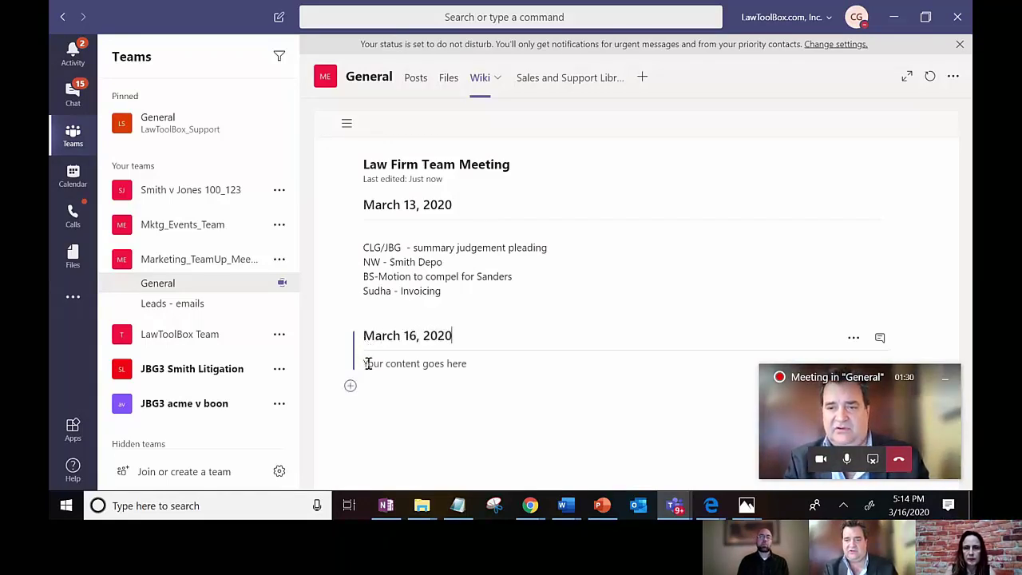
pyautogui.click(368, 365)
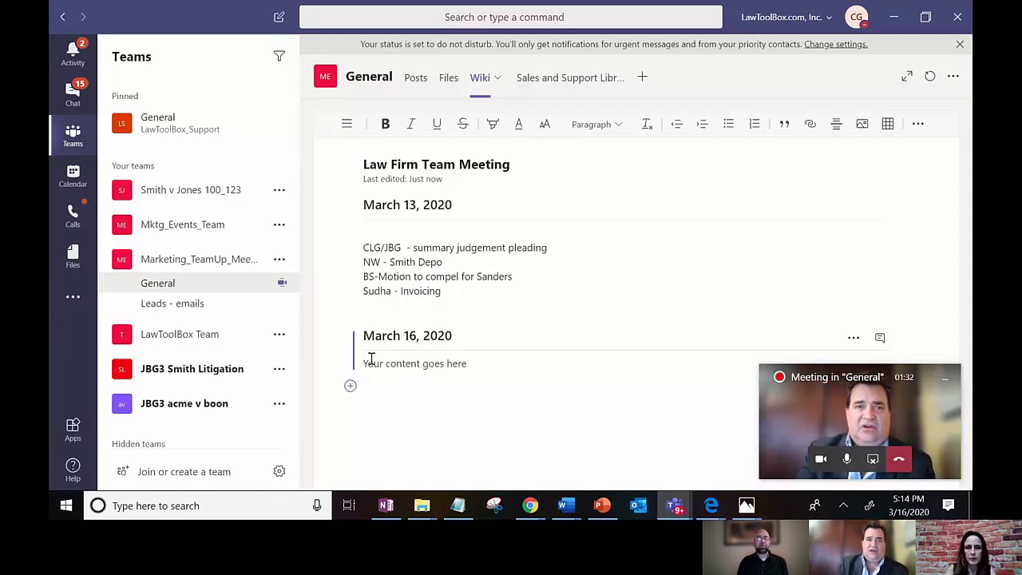
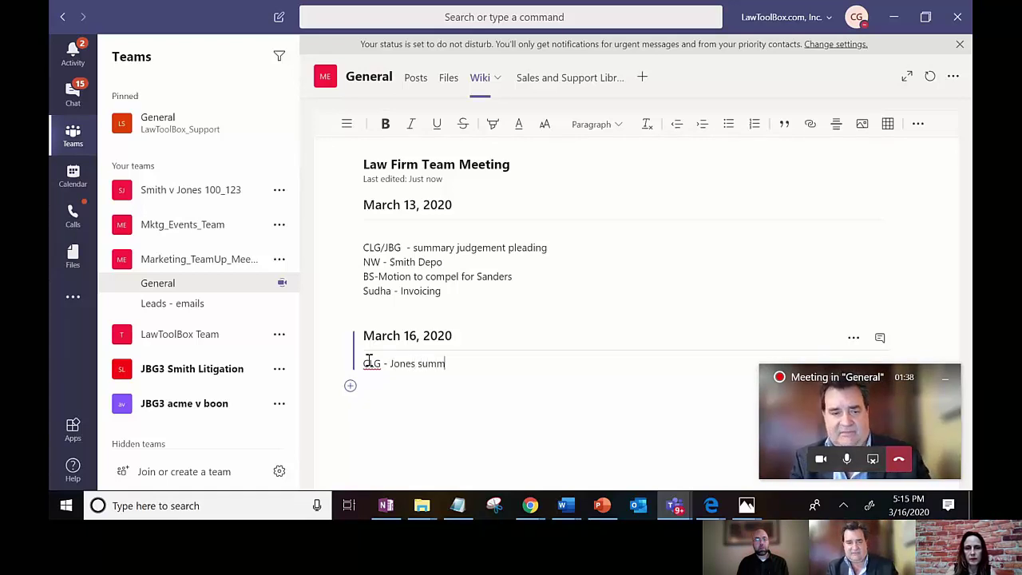
pyautogui.write('msj')
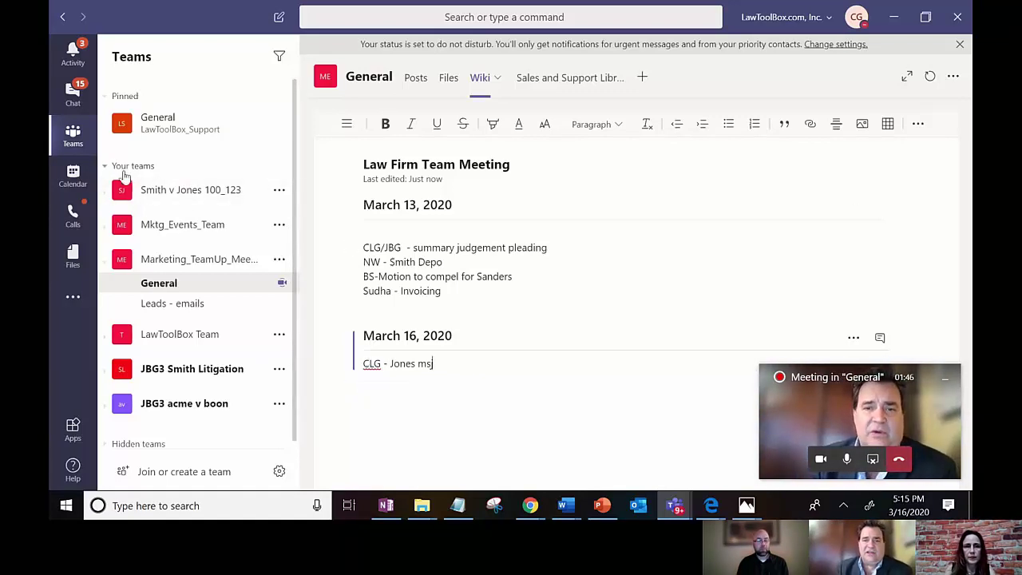
pyautogui.click(419, 83)
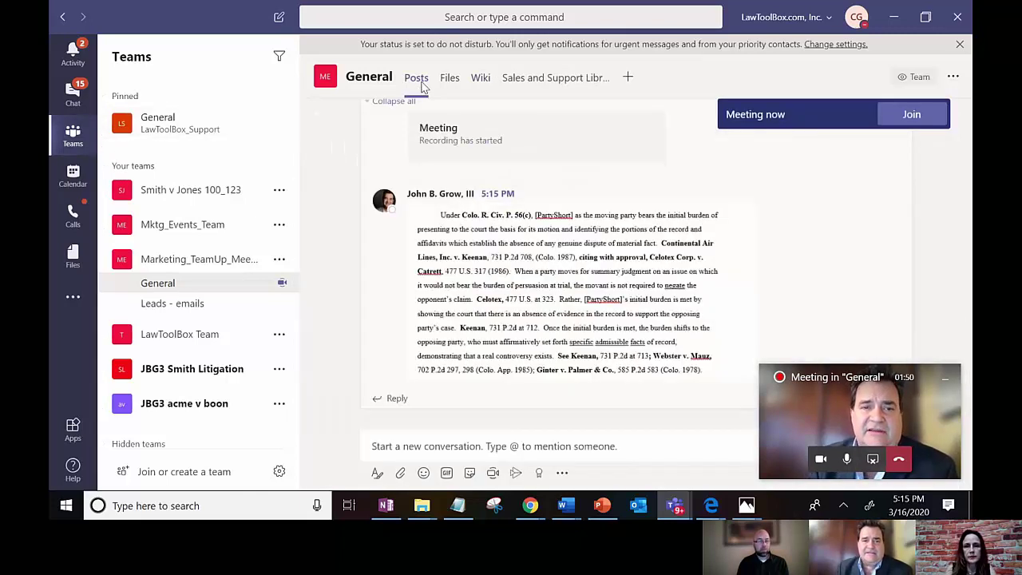
pyautogui.click(480, 79)
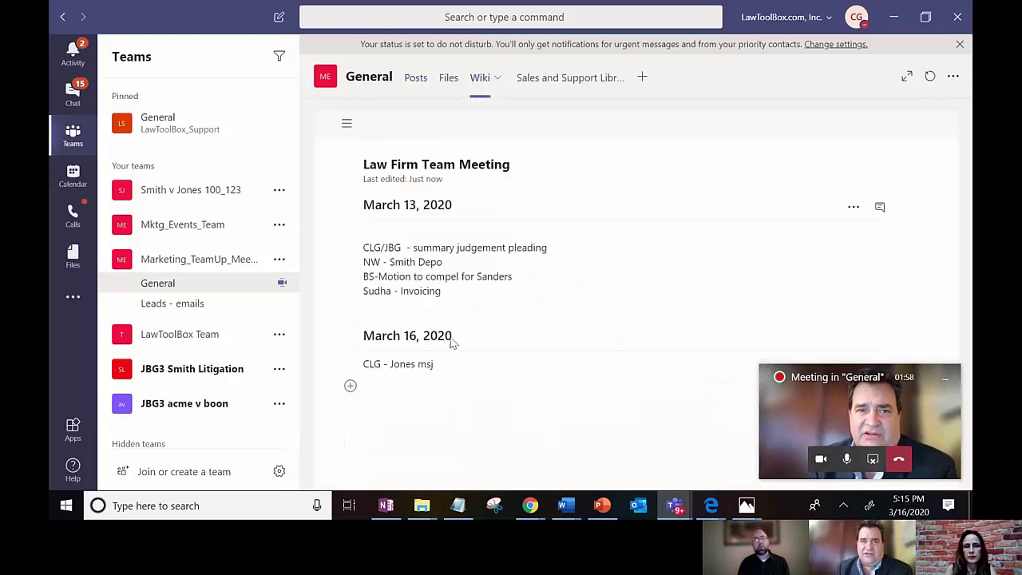
pyautogui.click(439, 365)
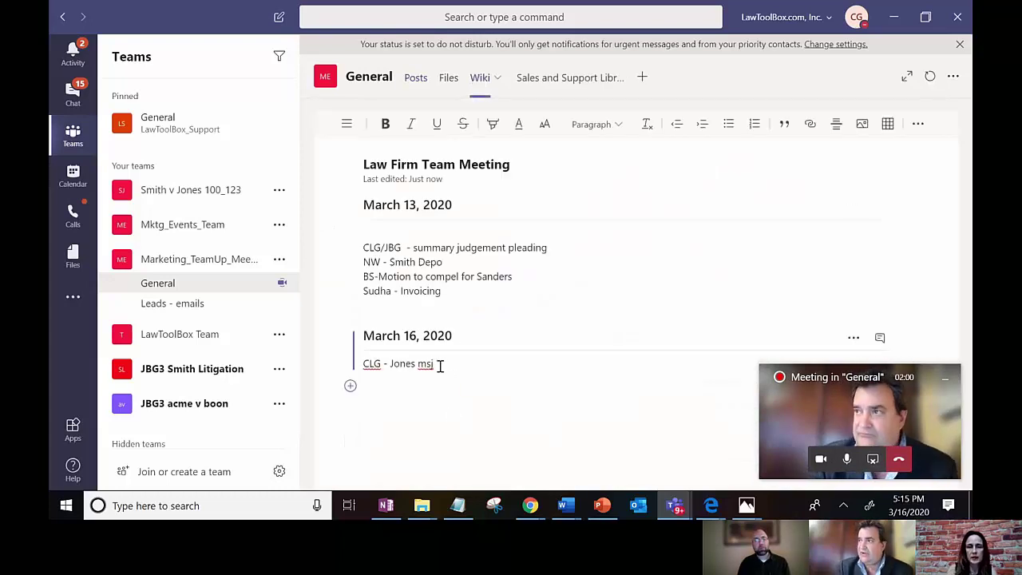
pyautogui.press('Return')
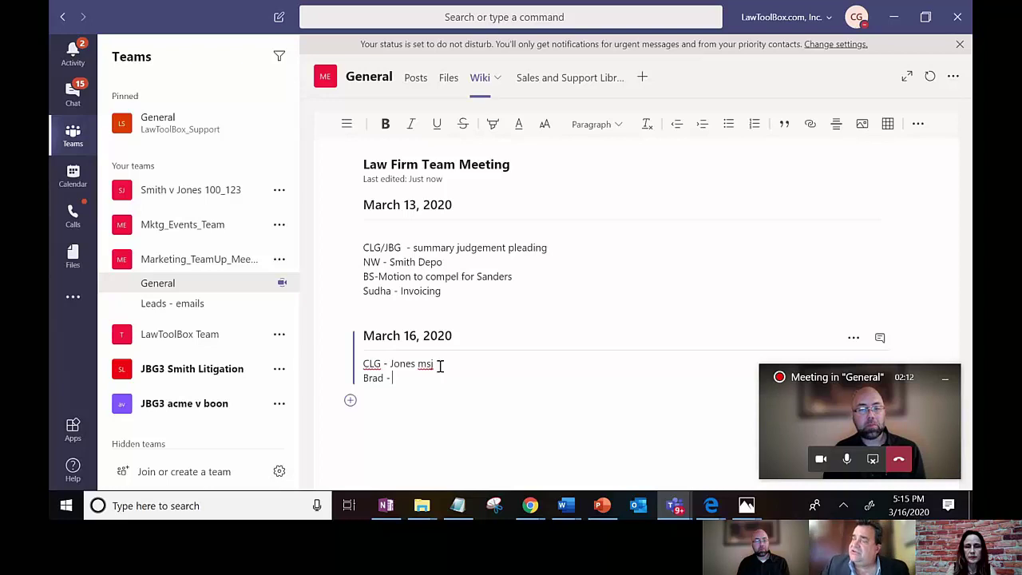
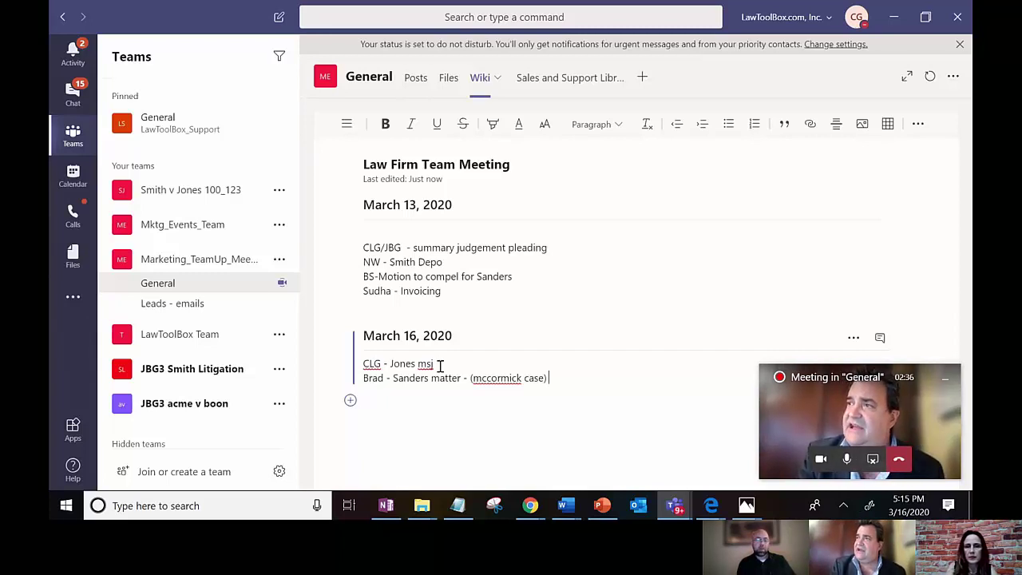
pyautogui.press('Return')
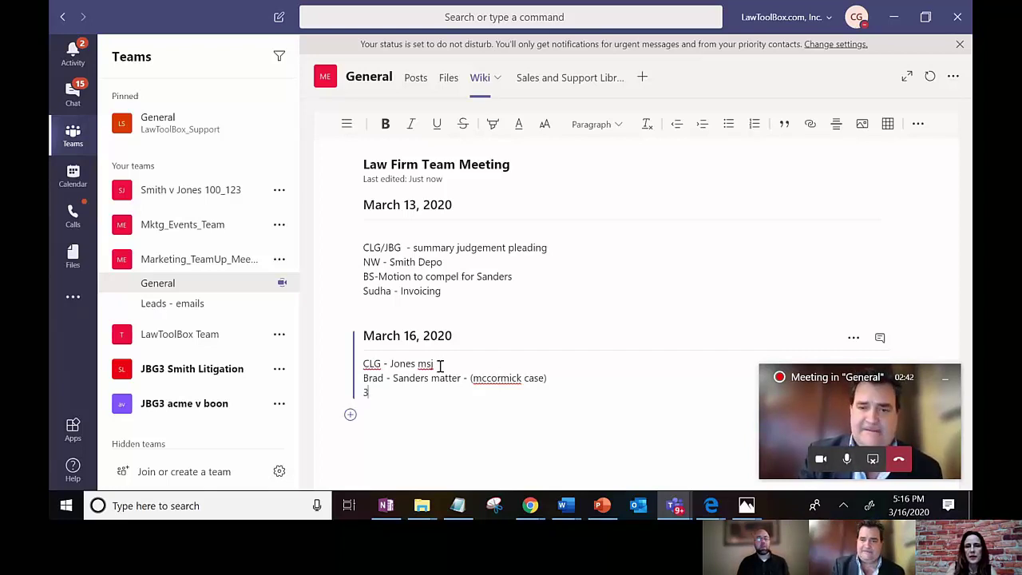
pyautogui.write('3pm')
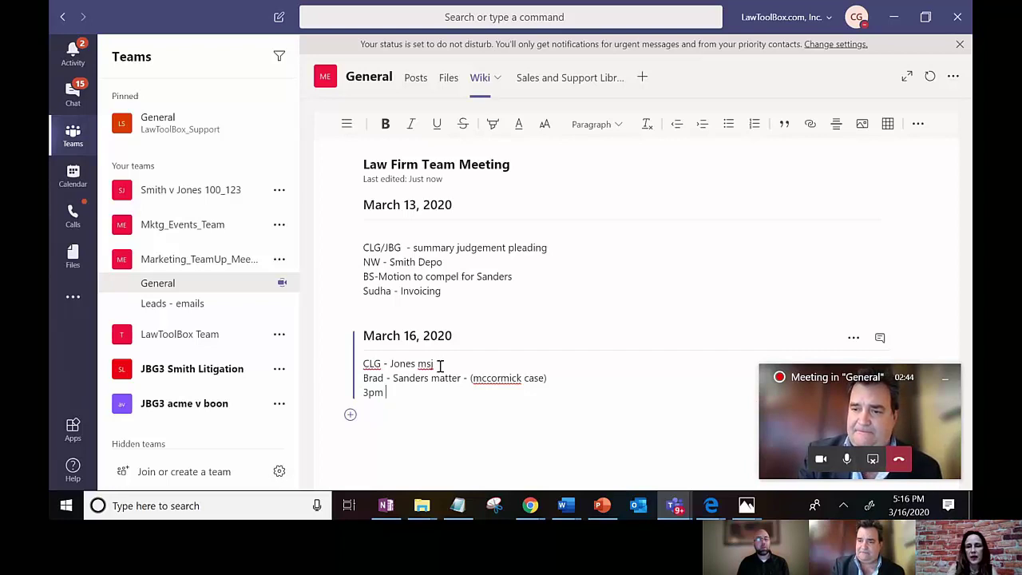
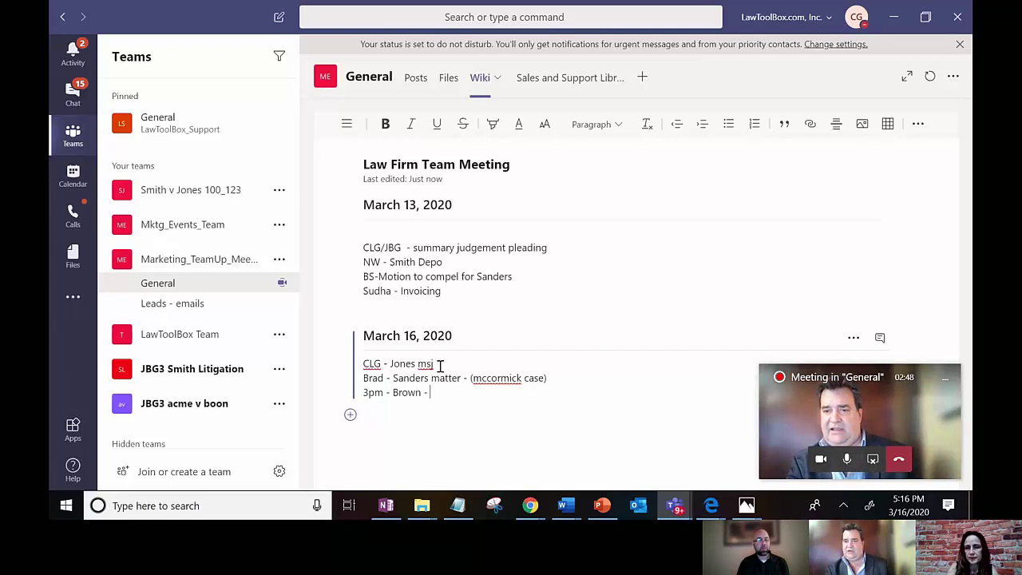
pyautogui.write(' Depo')
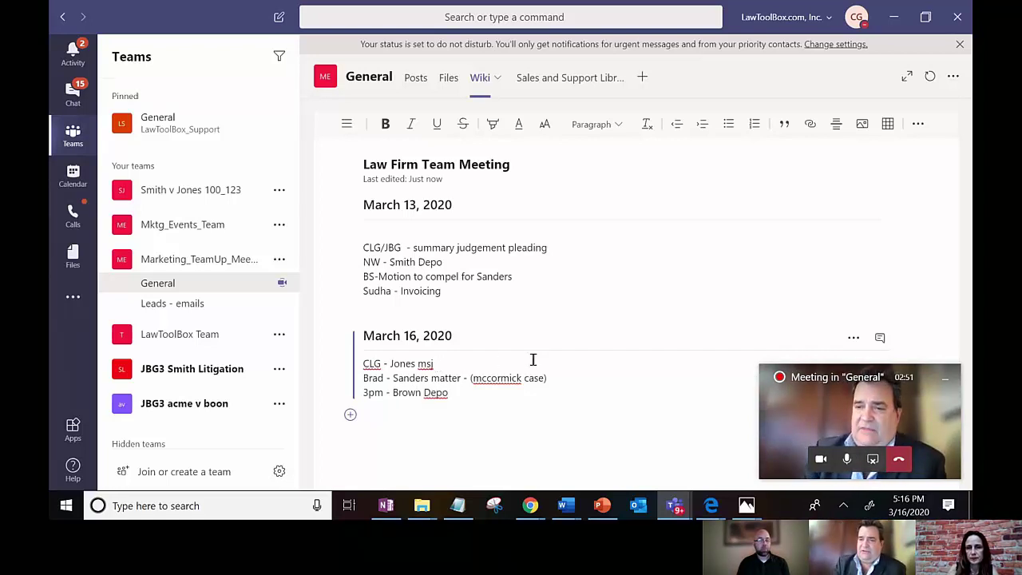
pyautogui.click(551, 375)
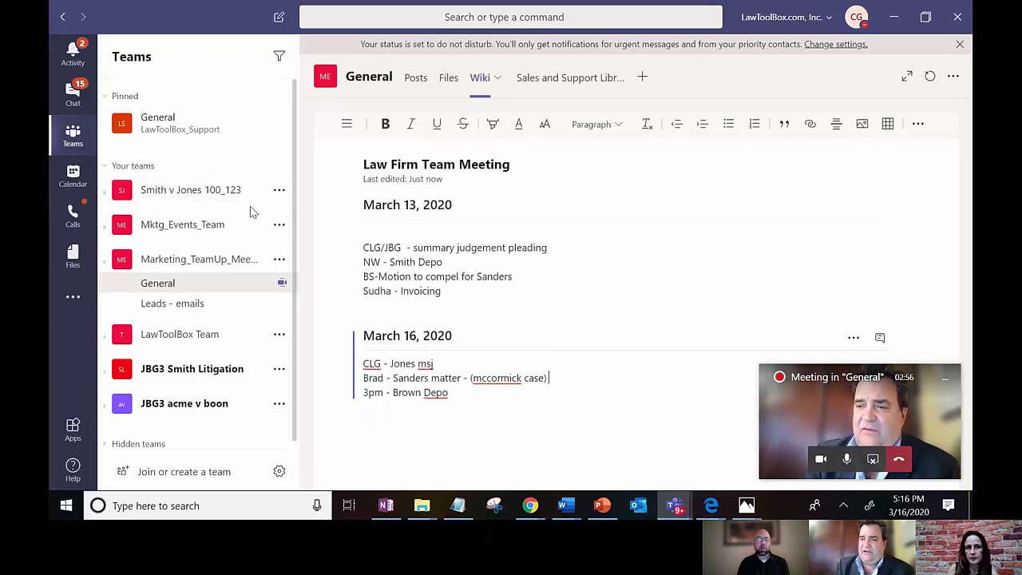
pyautogui.click(413, 84)
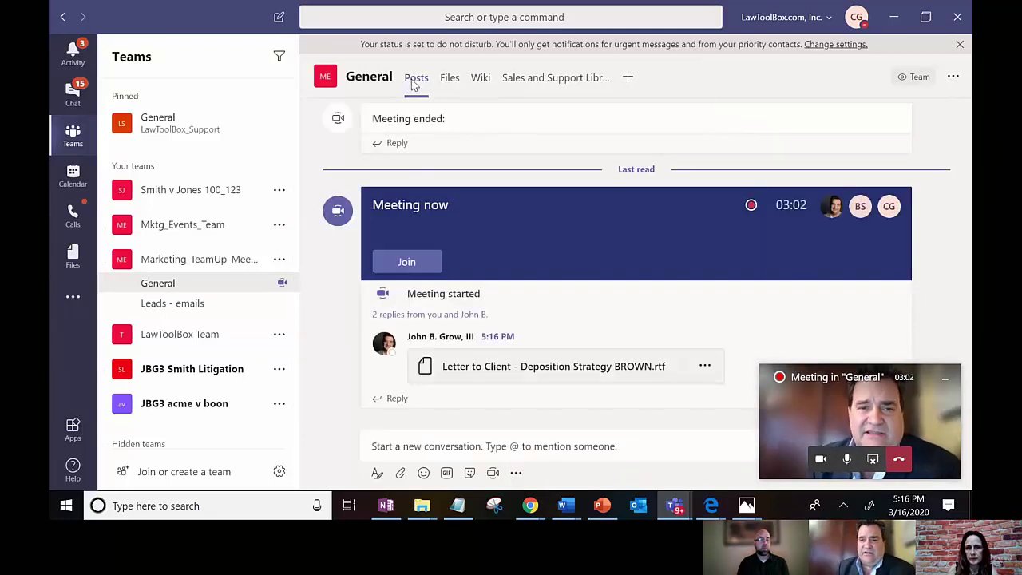
pyautogui.click(648, 369)
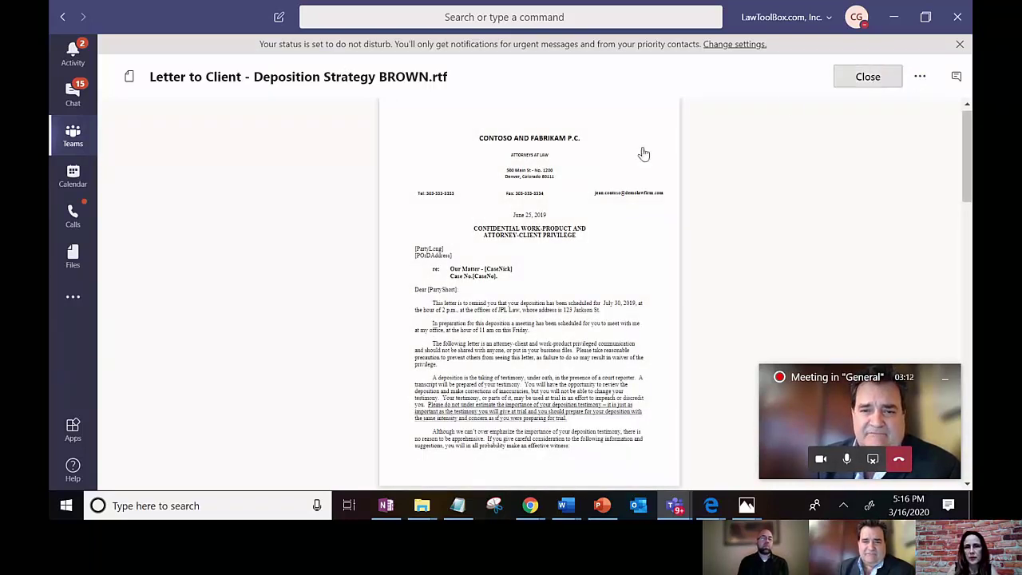
pyautogui.press('Escape')
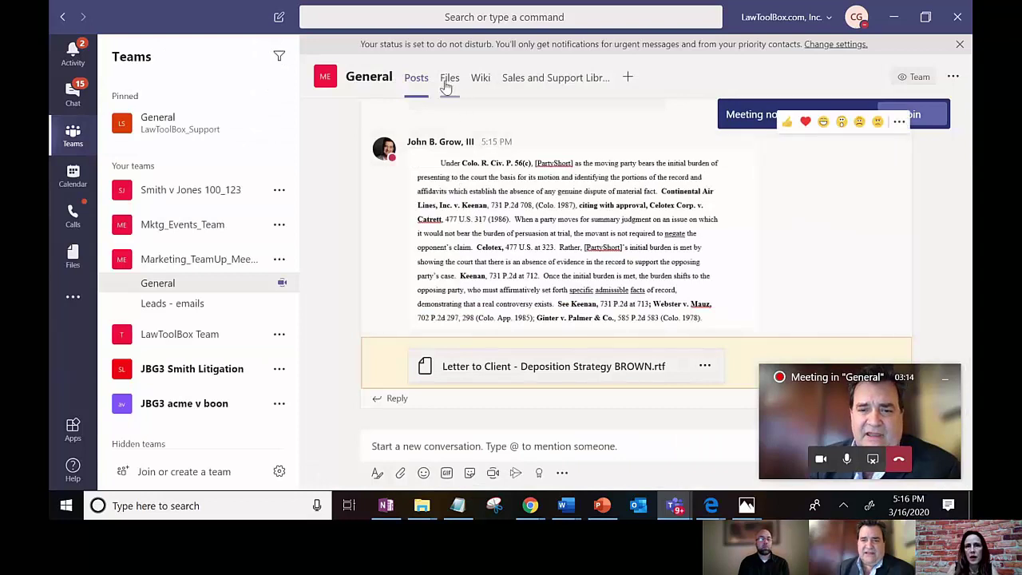
pyautogui.click(475, 83)
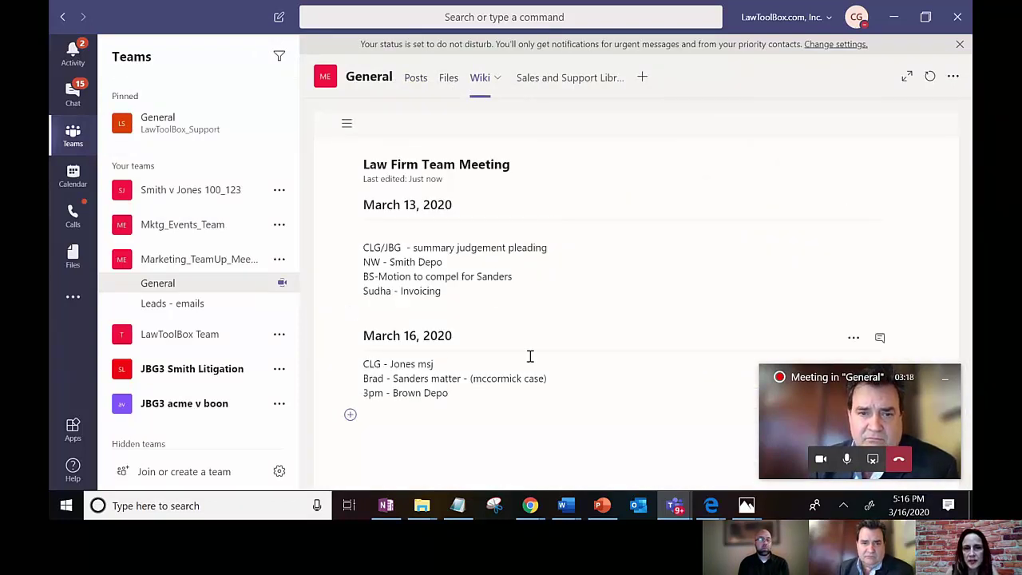
pyautogui.click(464, 379)
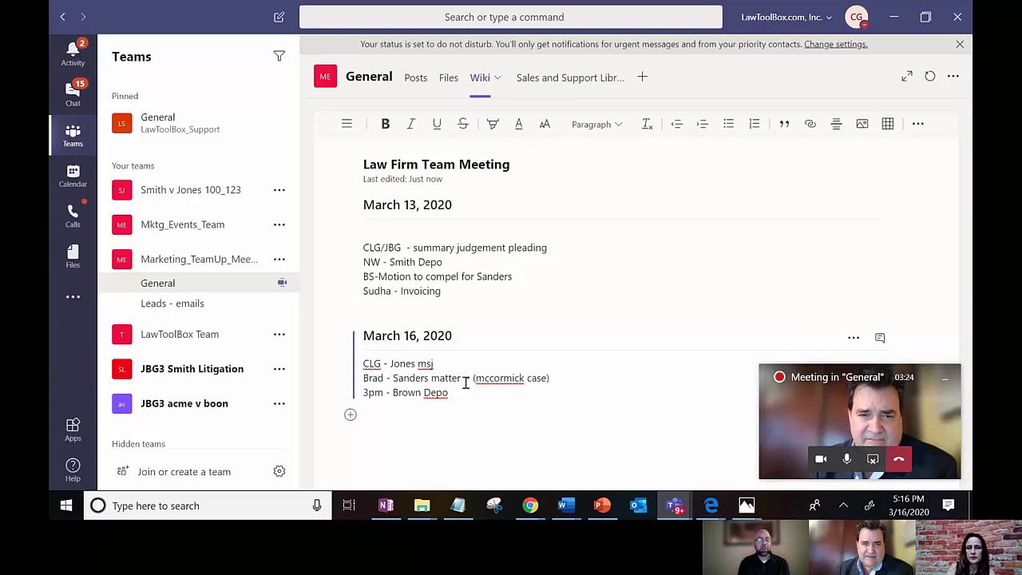
pyautogui.write('ms')
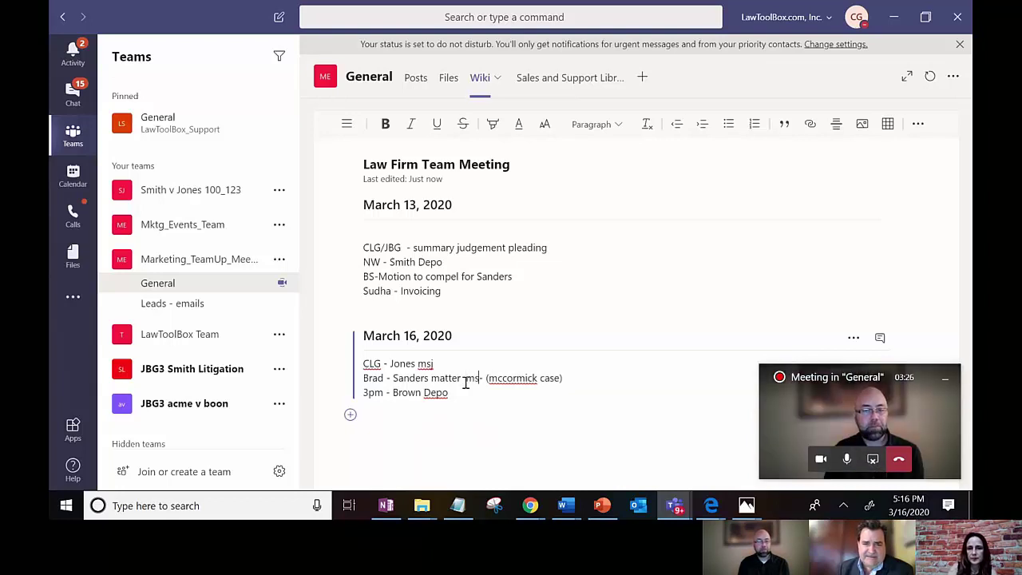
pyautogui.write('j')
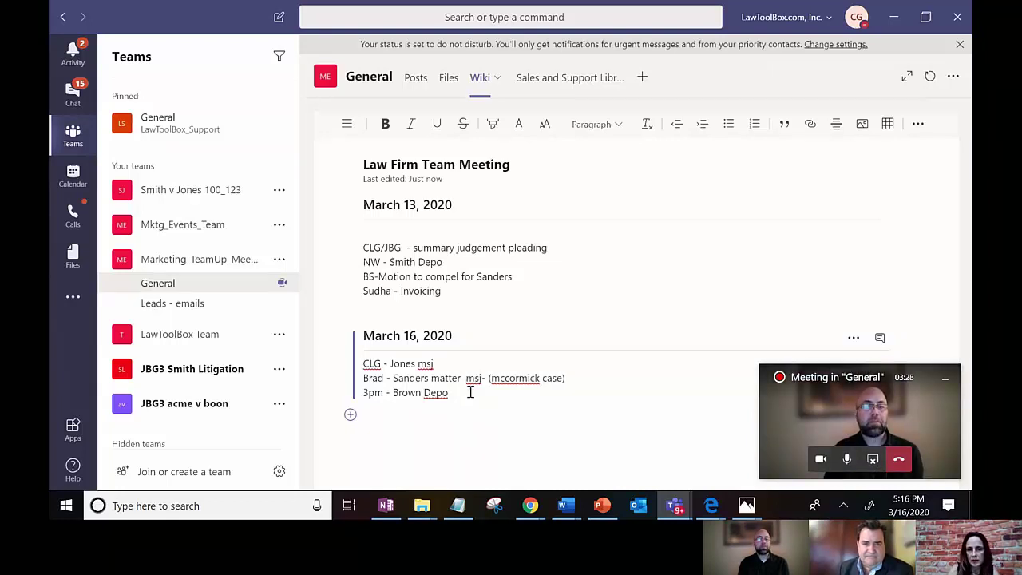
pyautogui.moveTo(472, 395); pyautogui.dragTo(359, 339)
pyautogui.hotkey('ctrl', 'c')
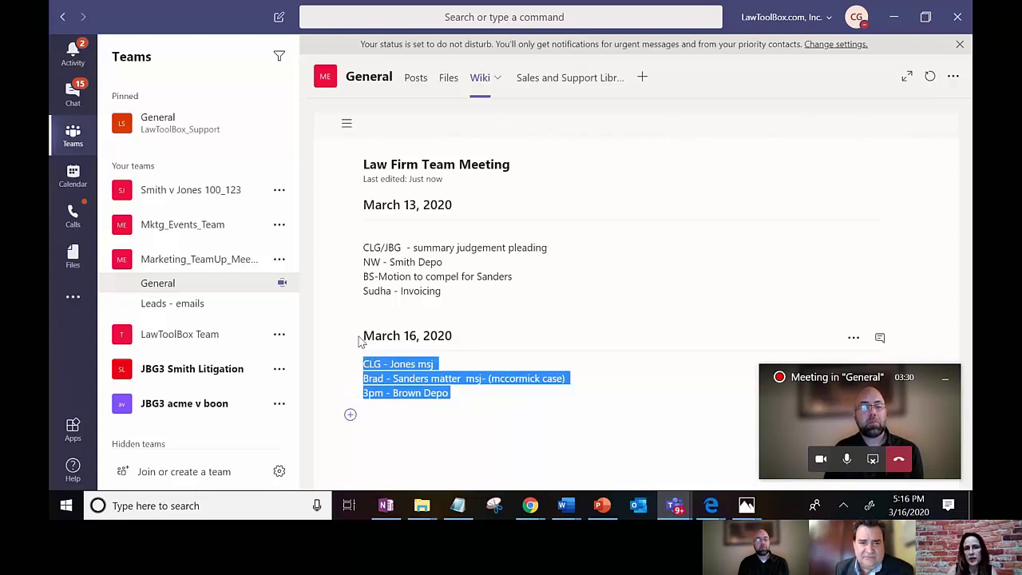
pyautogui.click(416, 78)
pyautogui.click(407, 445)
pyautogui.hotkey('ctrl', 'v')
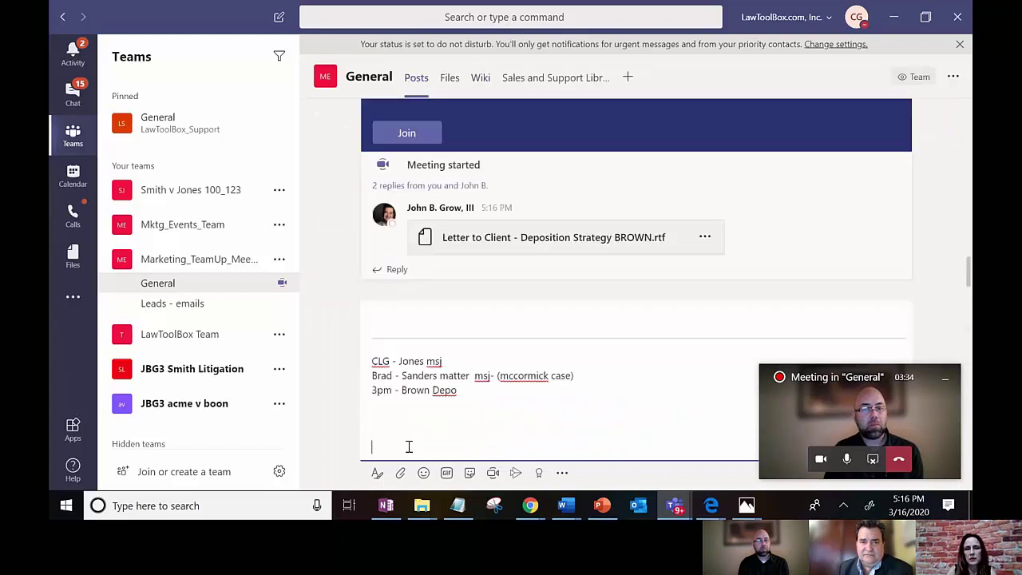
pyautogui.press('Return')
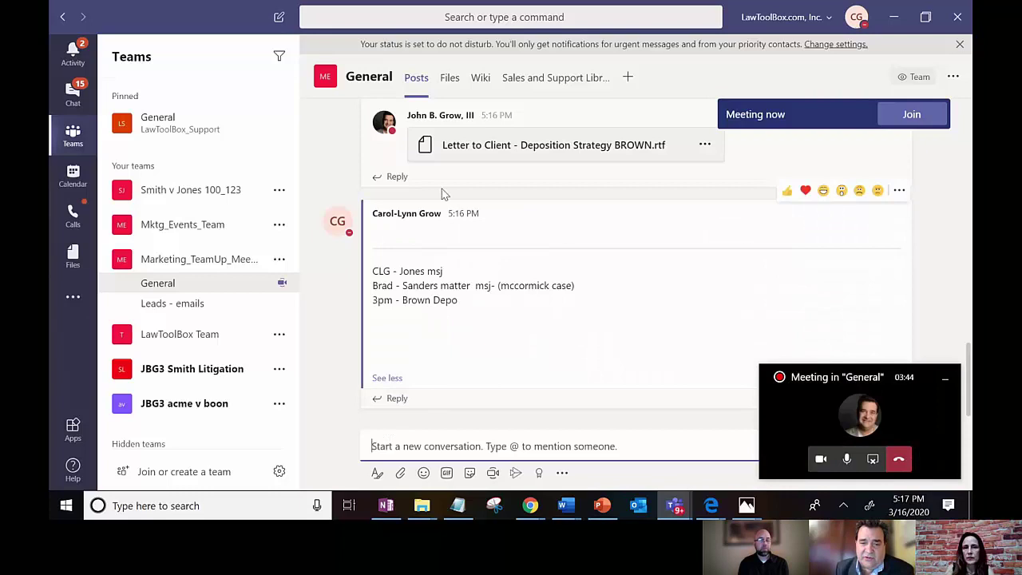
pyautogui.click(480, 79)
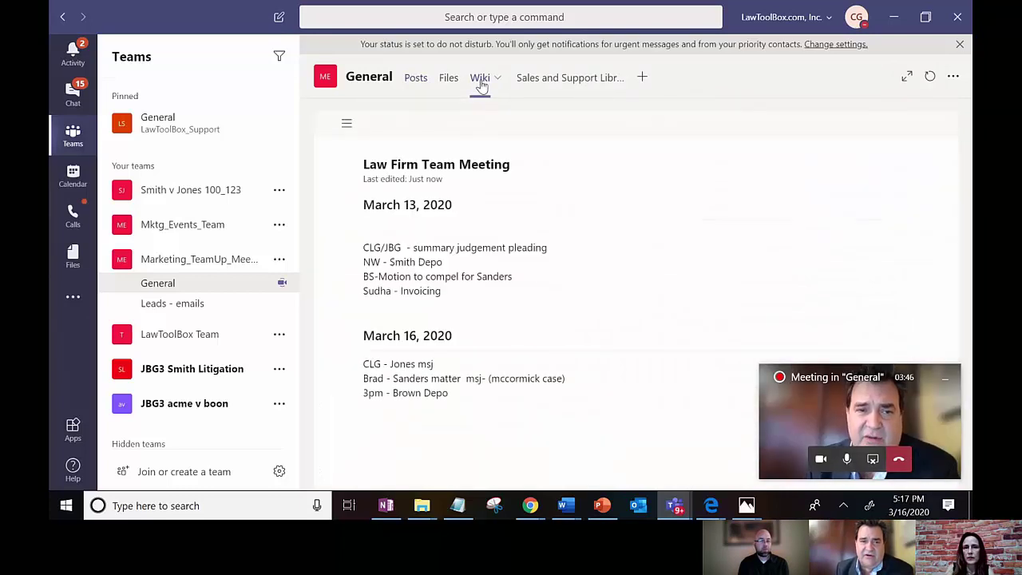
pyautogui.click(453, 392)
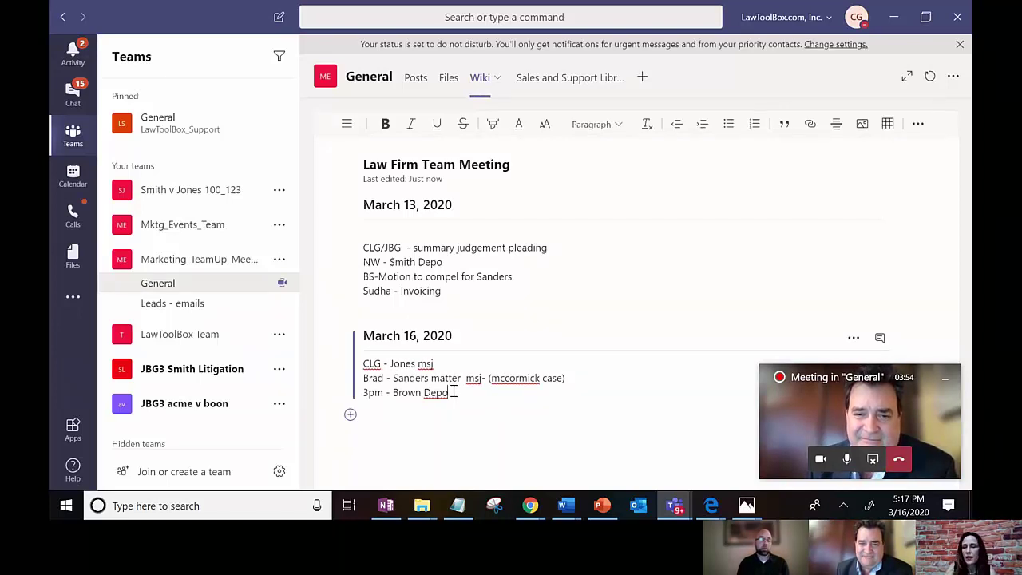
pyautogui.press('Return')
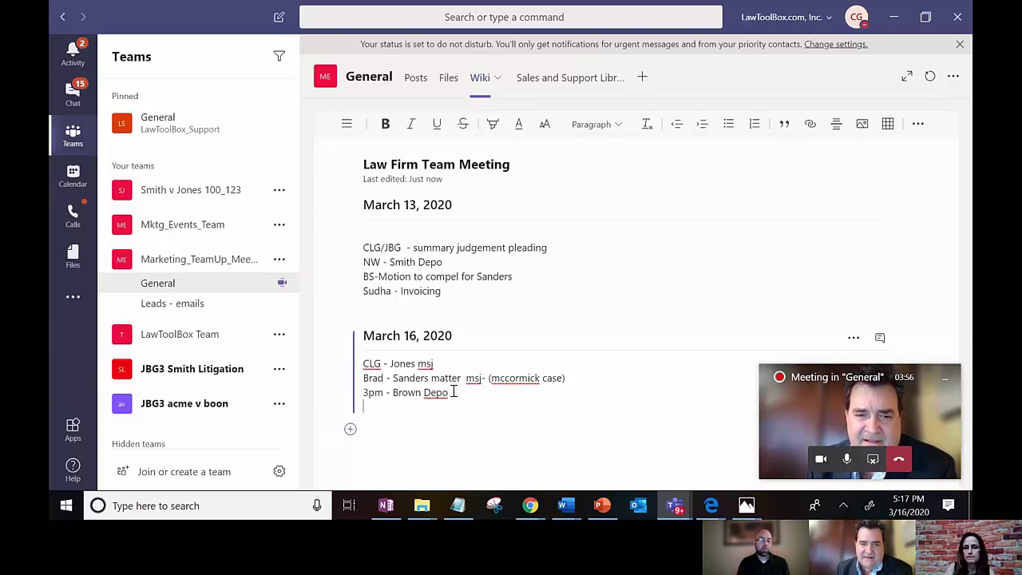
pyautogui.press('Return')
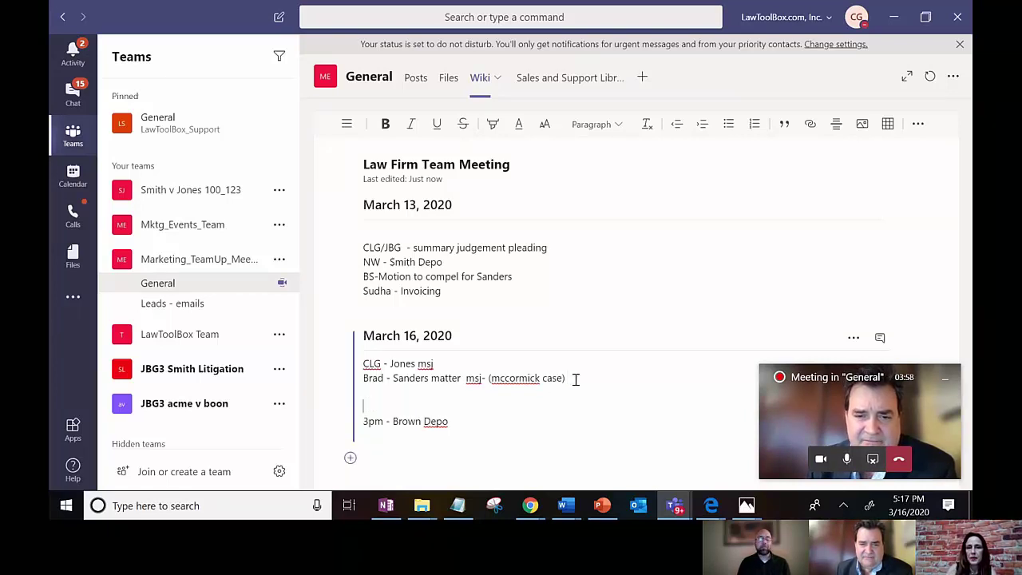
pyautogui.write('2pm')
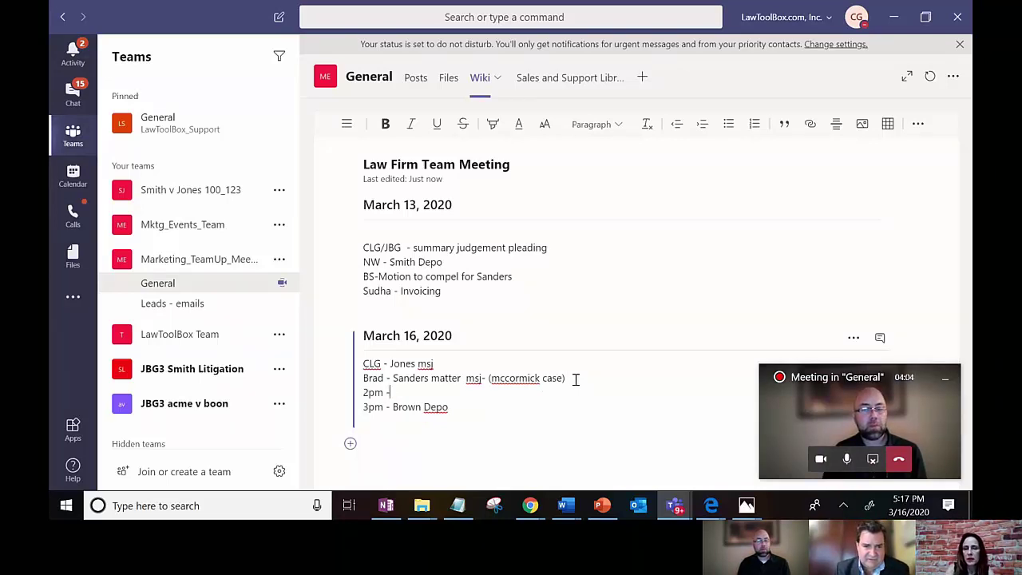
pyautogui.write('- Office')
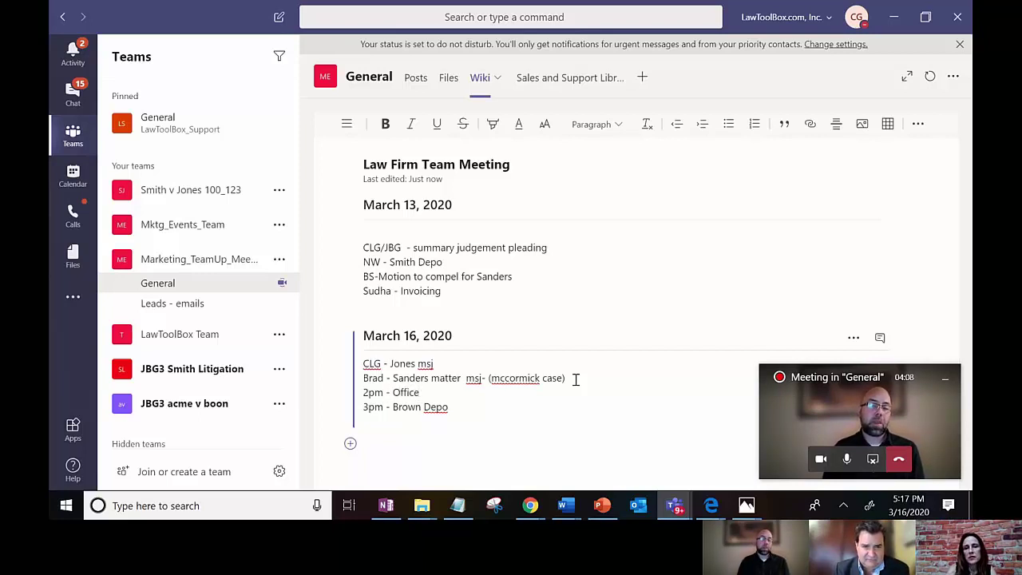
pyautogui.write(' Hours - 30')
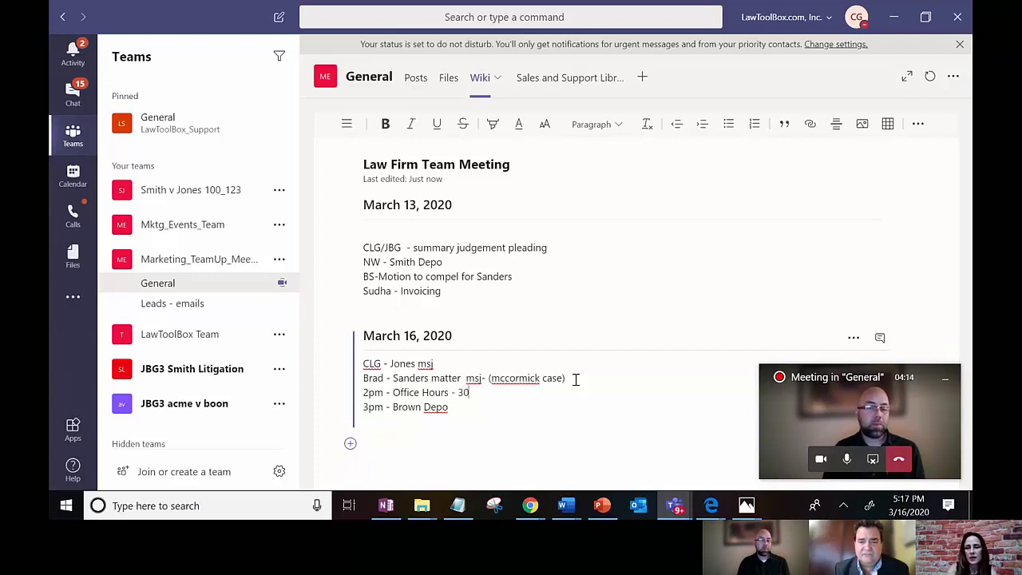
pyautogui.write('minutes')
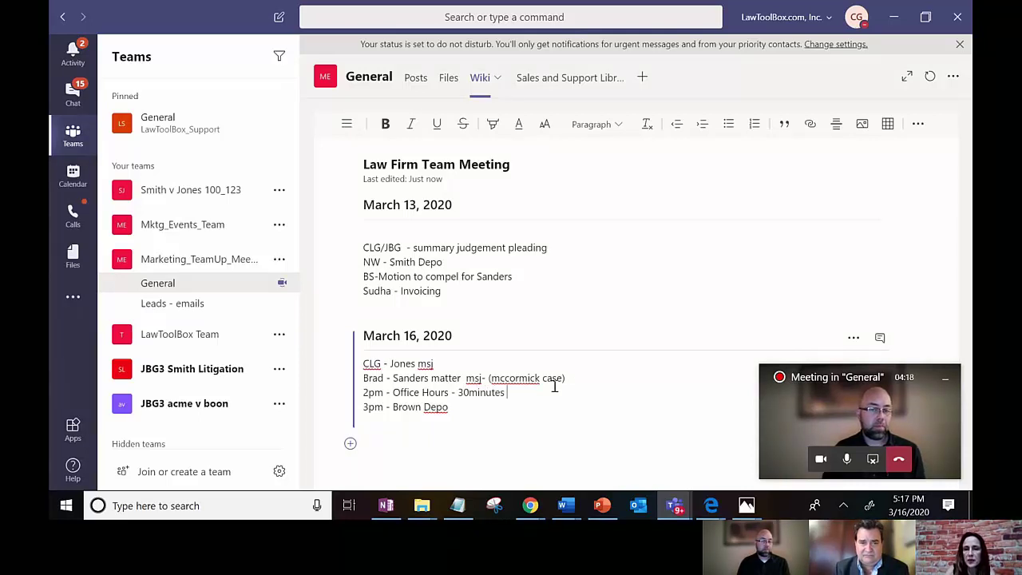
pyautogui.click(469, 392)
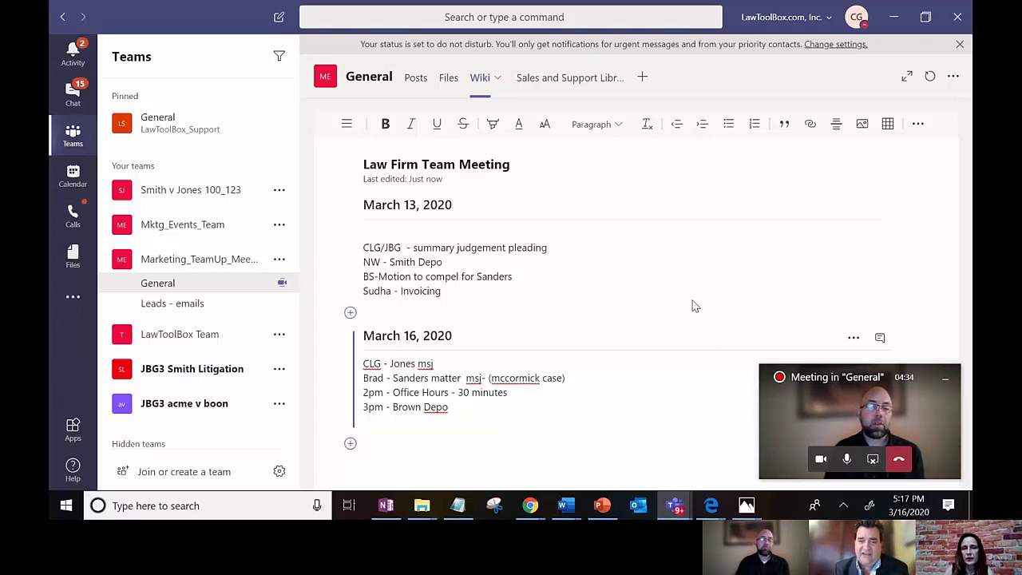
# Step: Hang up the General channel meeting with the red end-call button
pyautogui.click(905, 464)
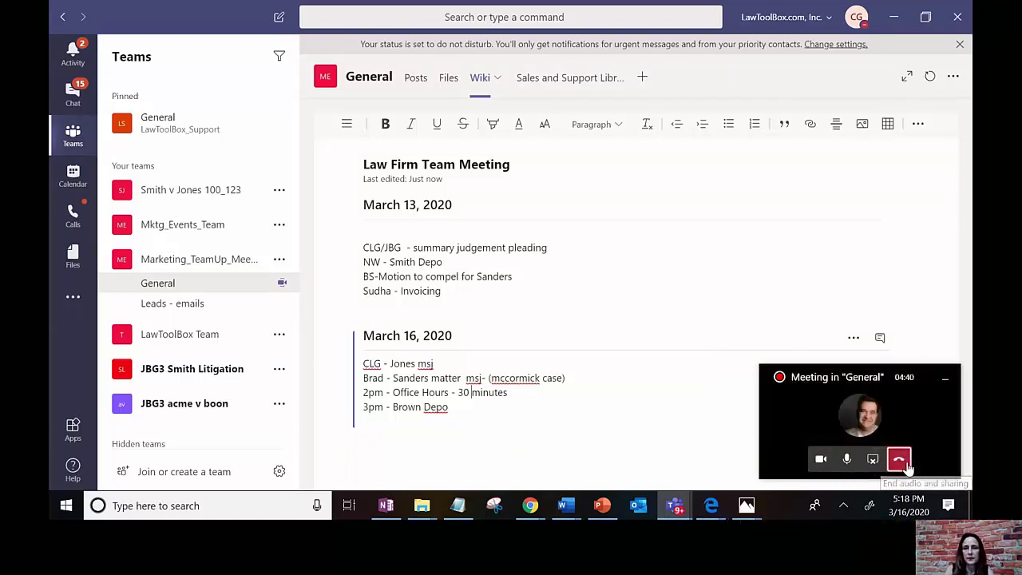